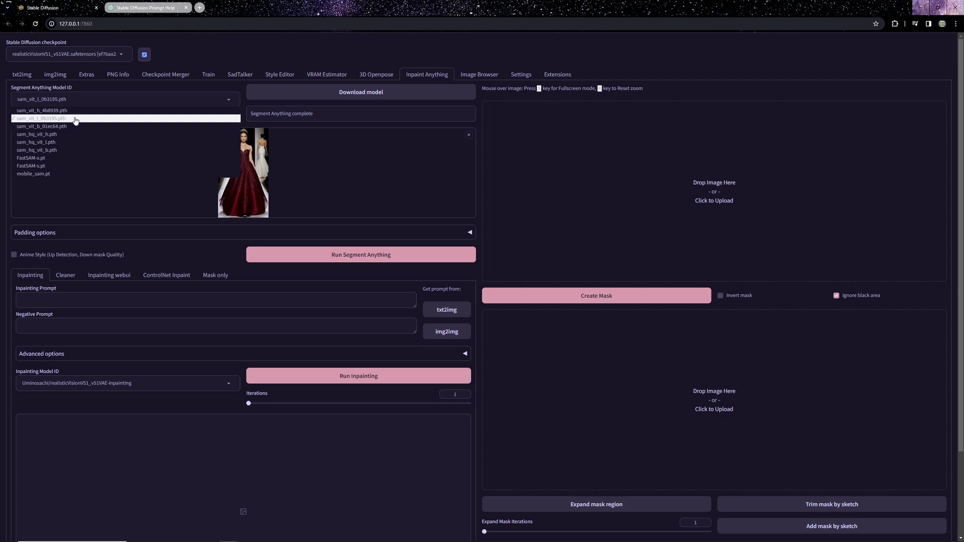
Step: Run Segment Anything on the gown photo with the sam_vit_l_0b3195.pth model
left_click(75, 119)
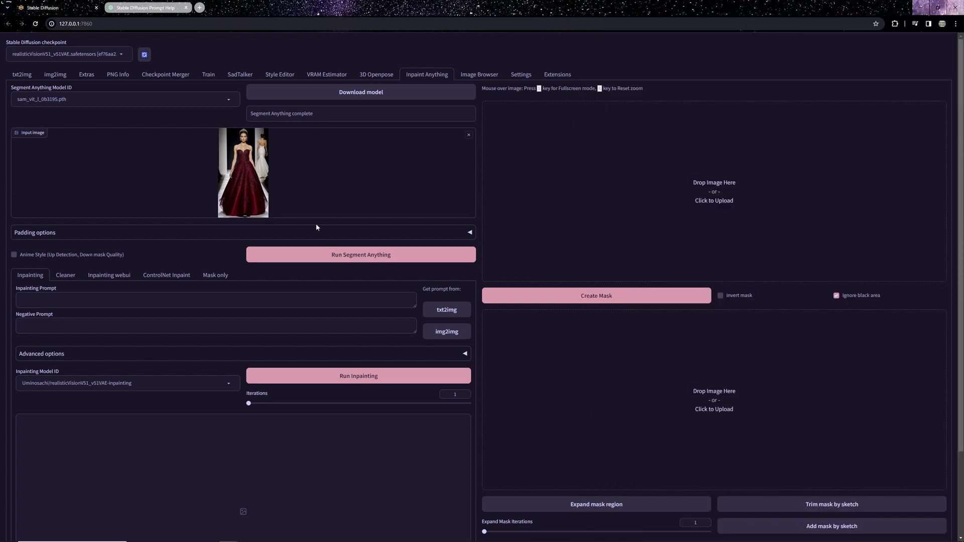
left_click(318, 259)
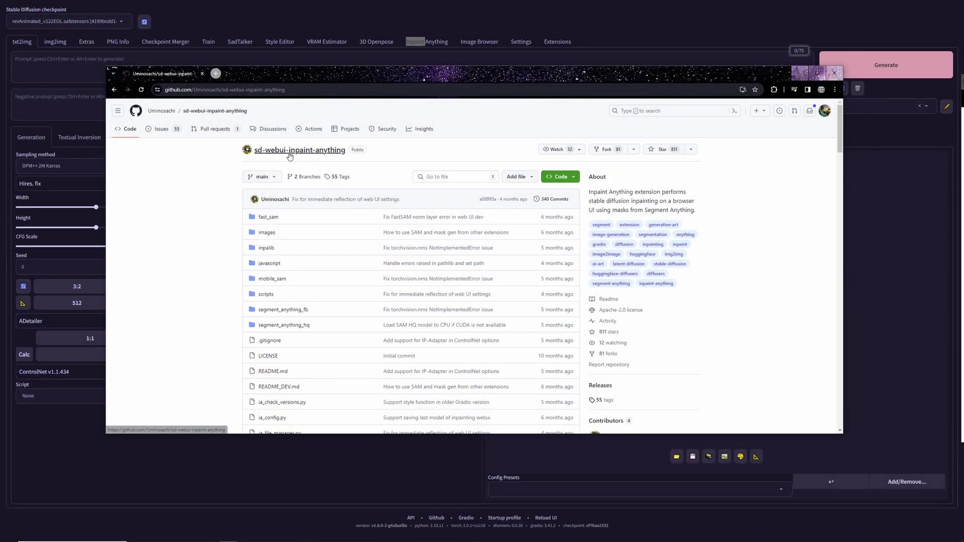
Step: Scroll the sd-webui-inpaint-anything repository page down to the README Installation and Usage sections
scroll(341, 171, "down", 10)
scroll(340, 172, "down", 8)
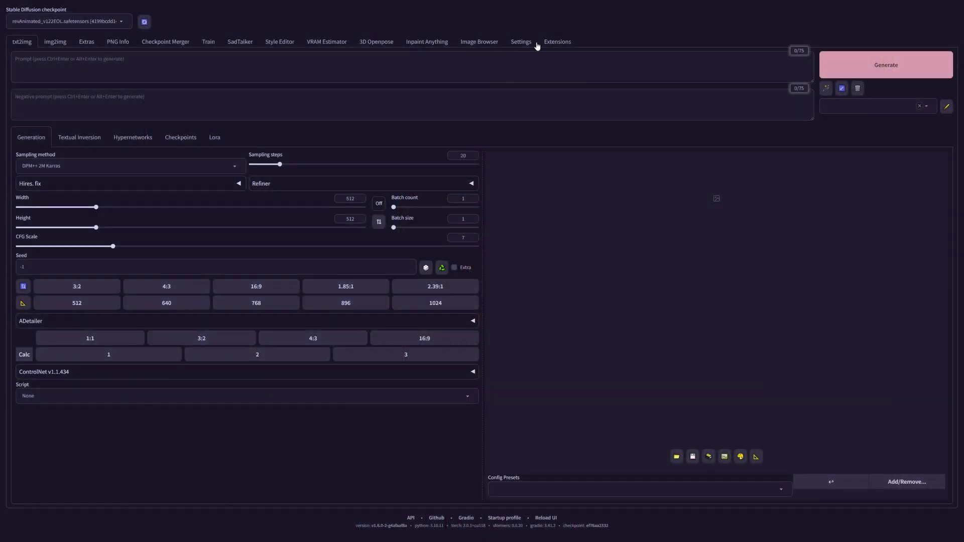
Step: Paste the extension's git repository URL into the Extensions Install from URL field
left_click(553, 44)
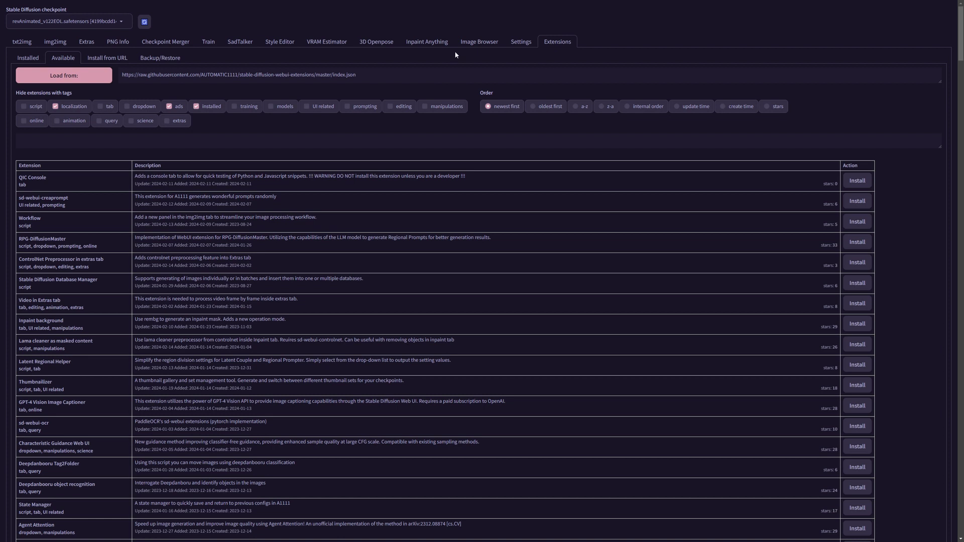
right_click(117, 82)
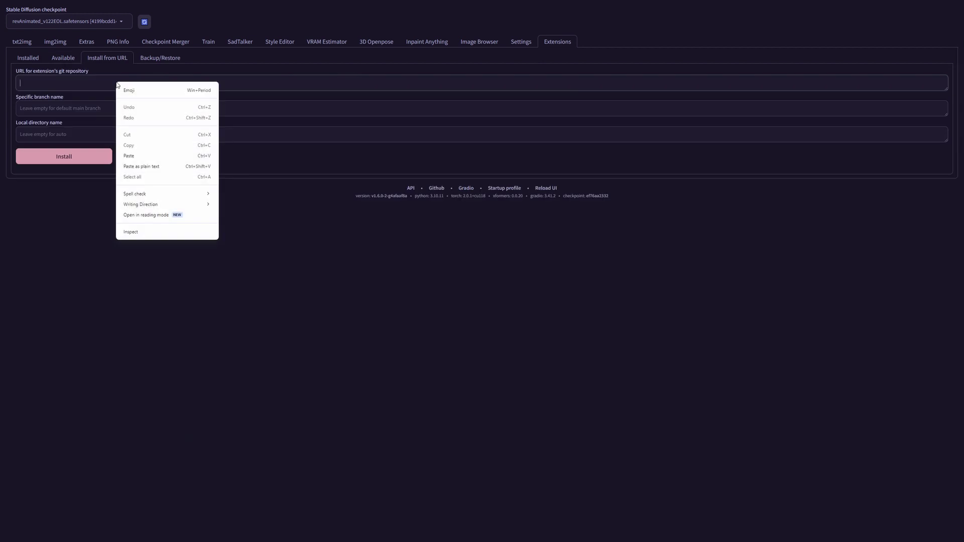
left_click(169, 156)
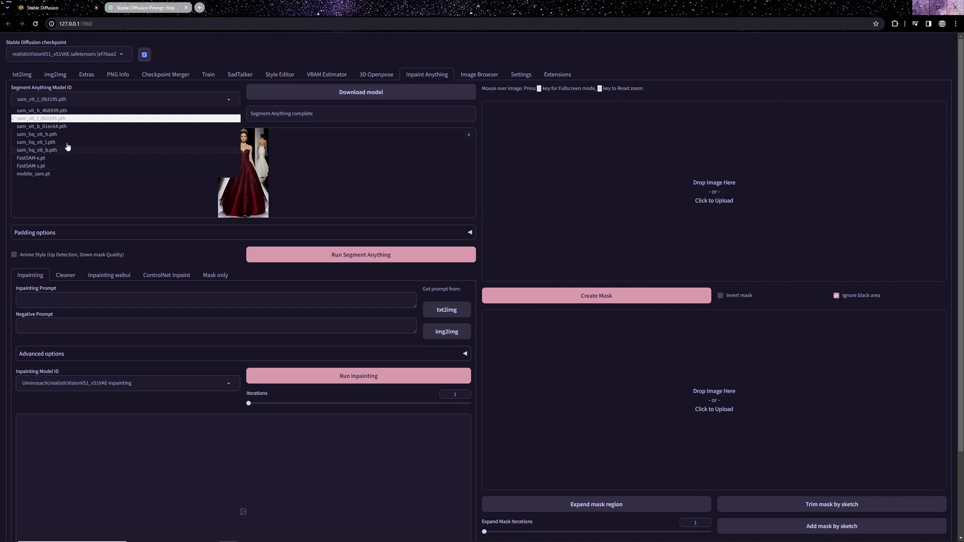
Step: Generate a colour-coded segmentation map of the gown photo using sam_vit_l_0b3195.pth
left_click(76, 119)
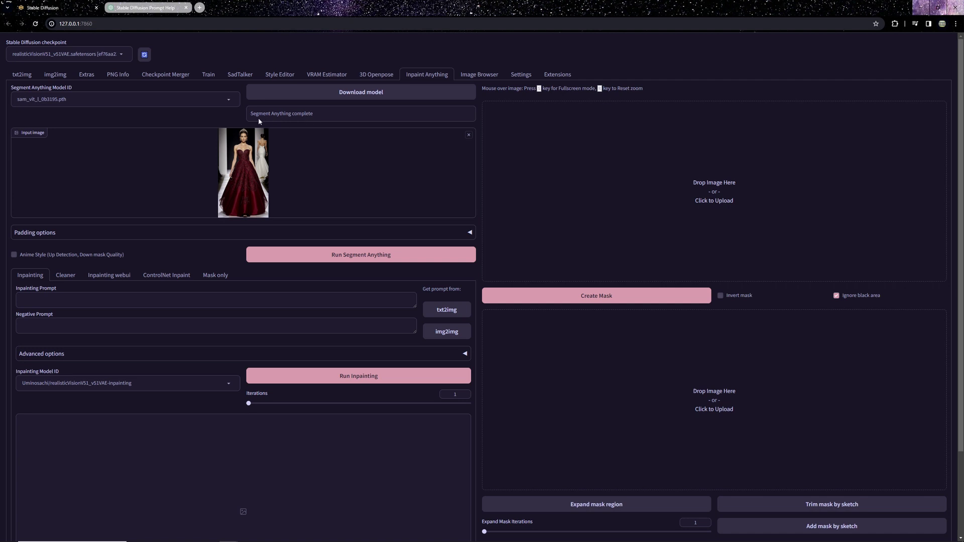
left_click(319, 260)
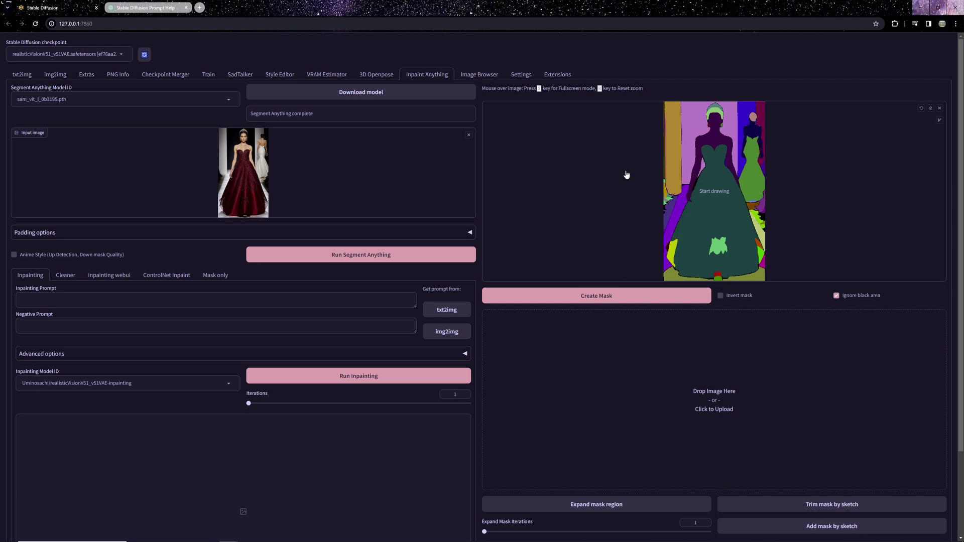
Step: In fullscreen, sketch dark strokes over the gown's skirt, light-green and orange segments
key("s")
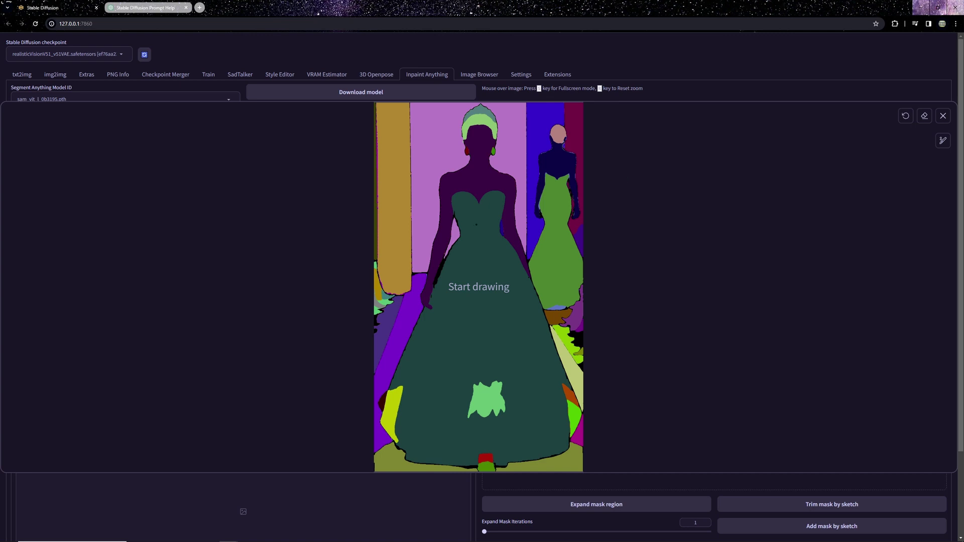
left_click_drag(472, 226, 472, 229)
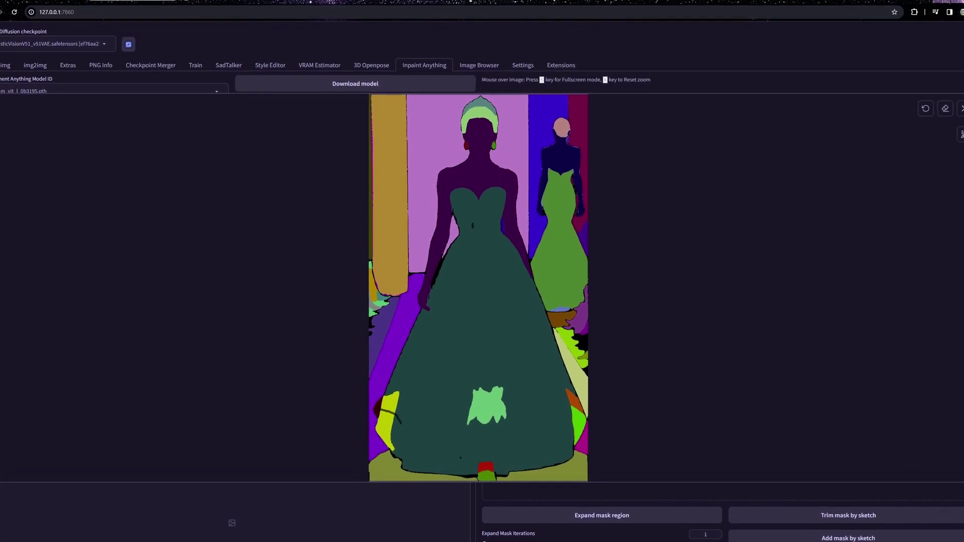
left_click_drag(468, 467, 501, 470)
left_click(500, 440)
left_click_drag(490, 410, 501, 440)
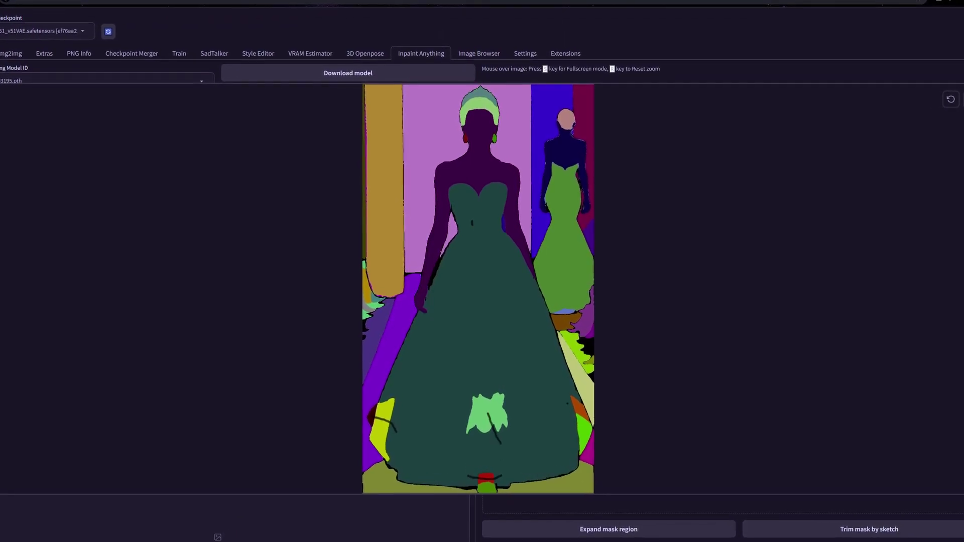
left_click_drag(566, 391, 580, 413)
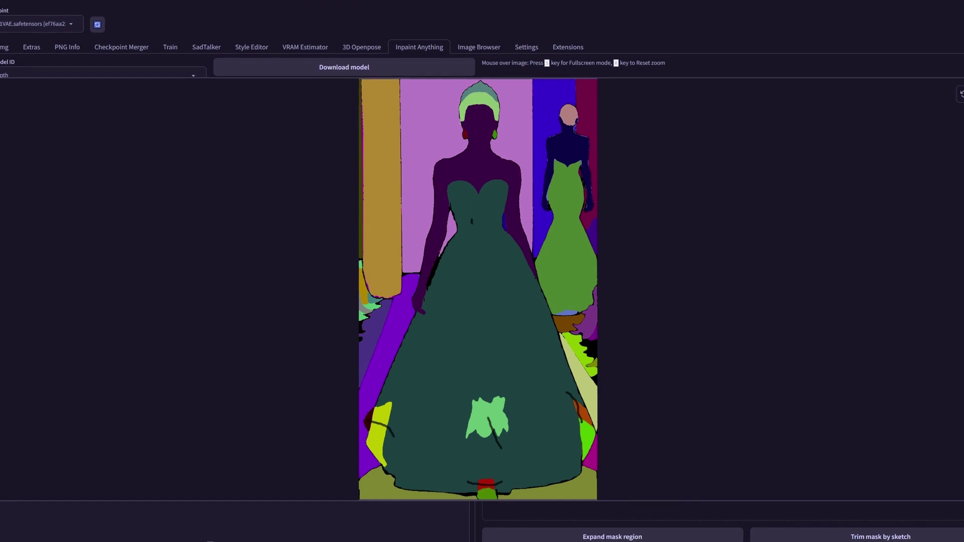
left_click(560, 445)
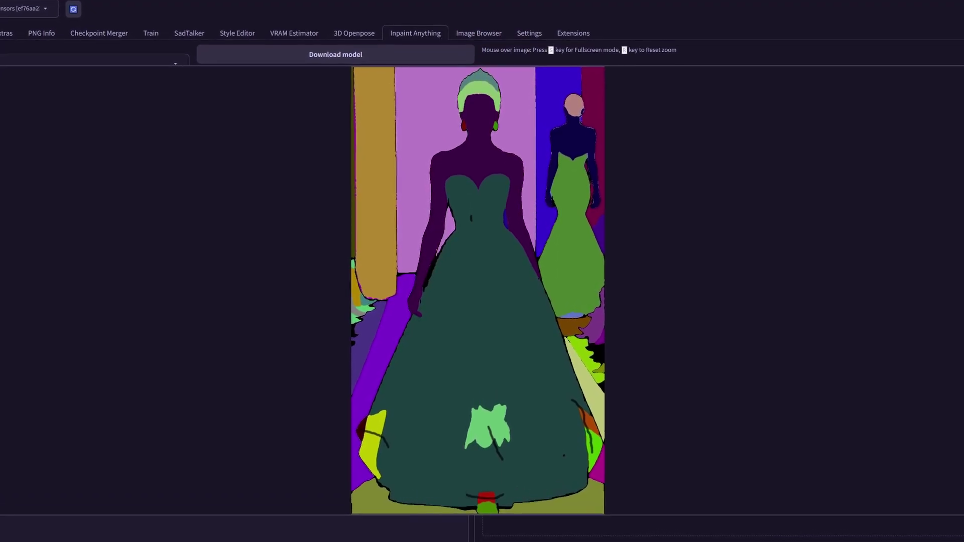
key("s")
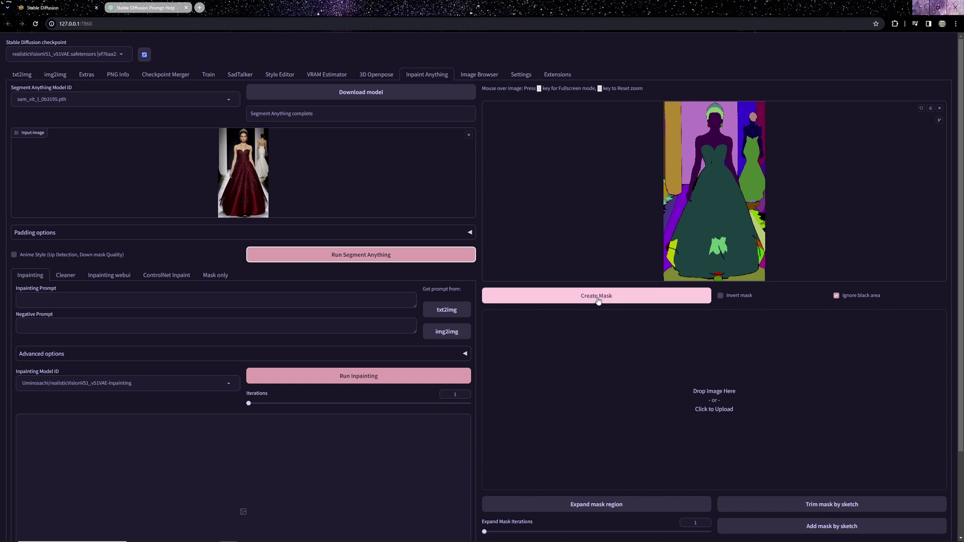
Step: Create the gown mask from the sketch and set the inpainting prompt to 'green gown with sequins'
left_click(597, 296)
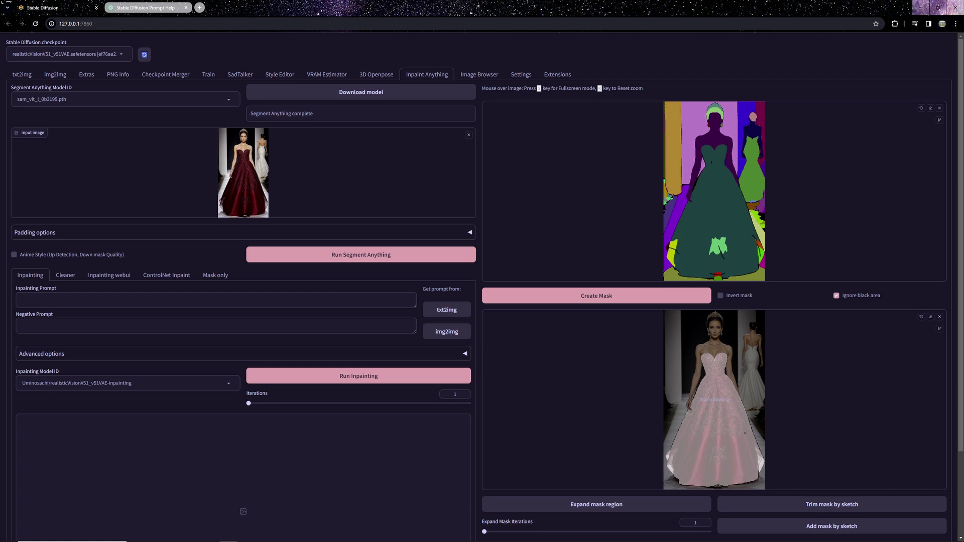
scroll(529, 398, "down", 2)
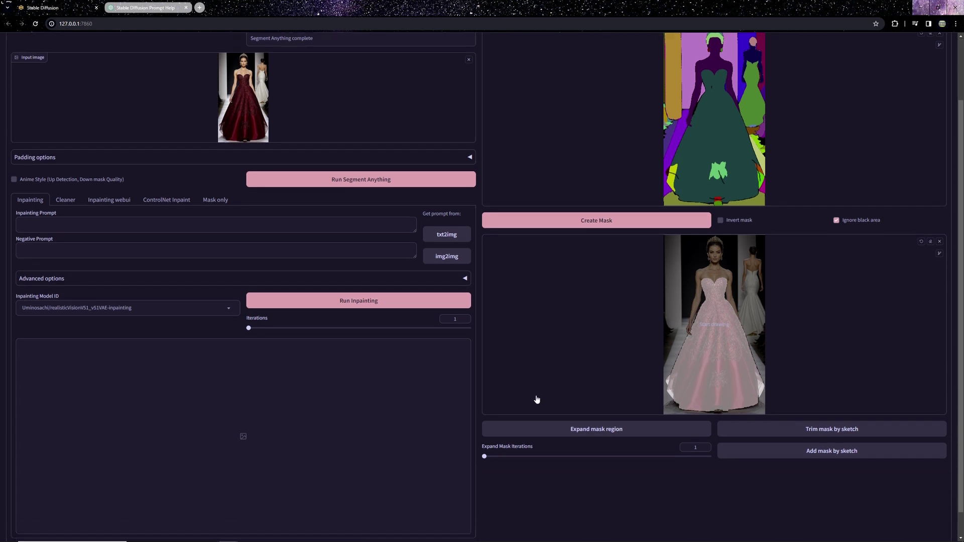
scroll(491, 387, "down", 1)
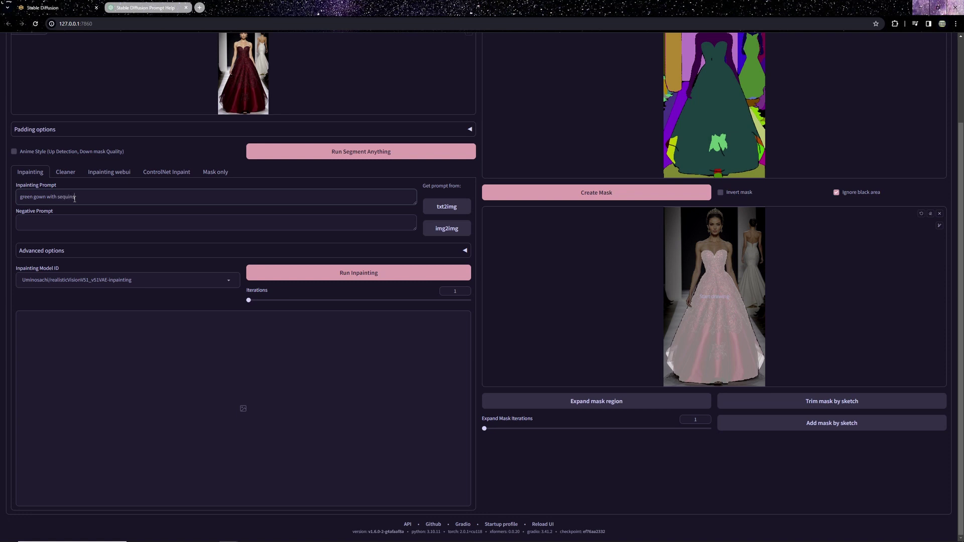
Step: Run inpainting for 'green gown with sequins' and switch to the Mask only sub-tab
left_click(295, 274)
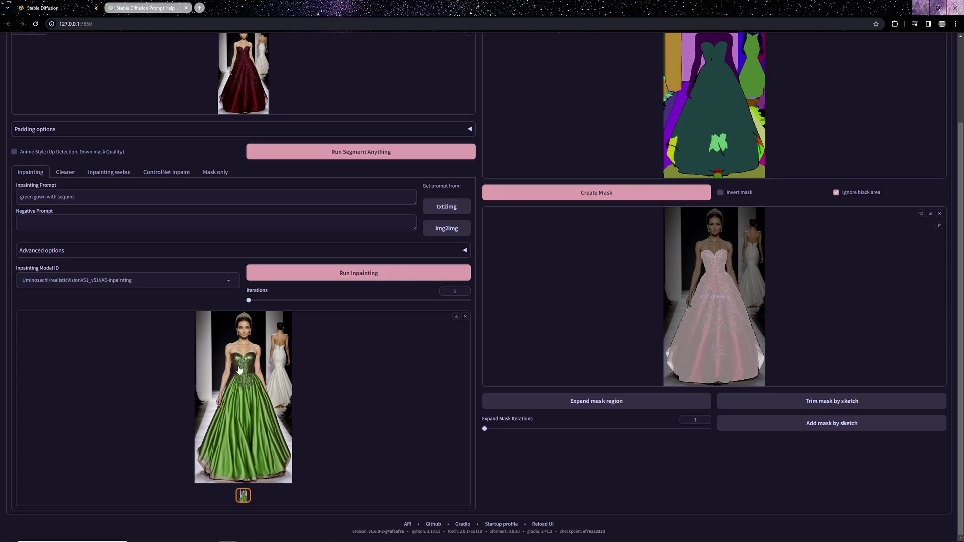
scroll(238, 369, "up", 2)
left_click(215, 255)
Step: Get the black-and-white gown mask and the gown cut-out as alpha of image
left_click(287, 270)
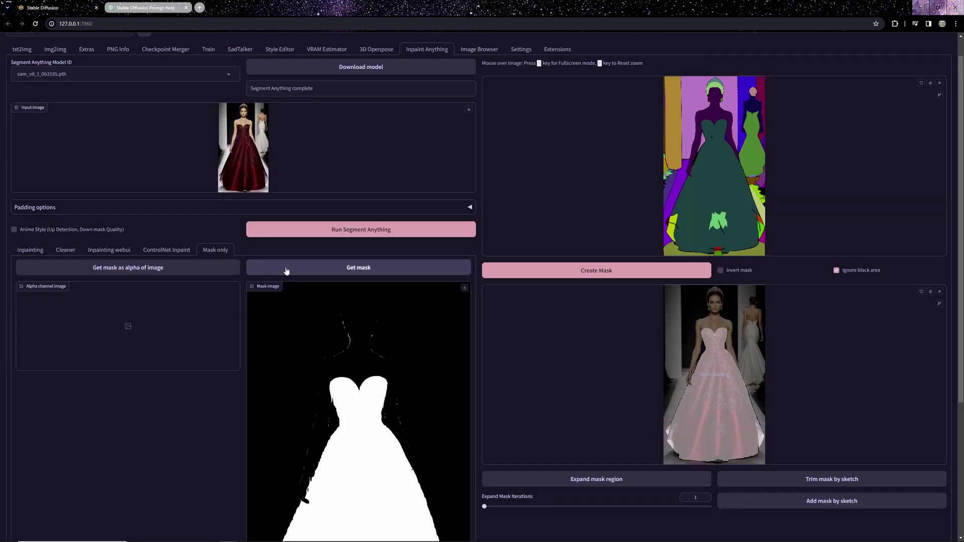
left_click(191, 268)
scroll(185, 188, "down", 2)
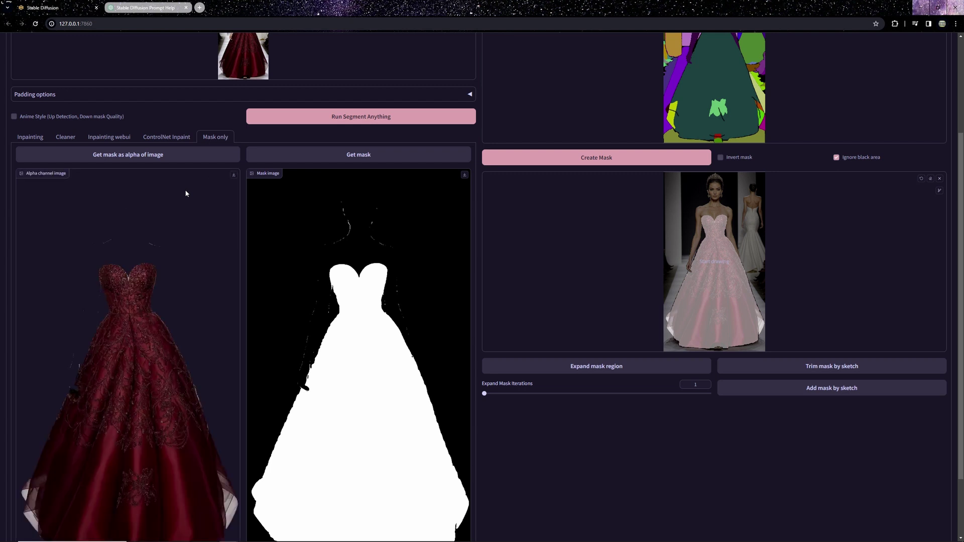
scroll(147, 220, "down", 2)
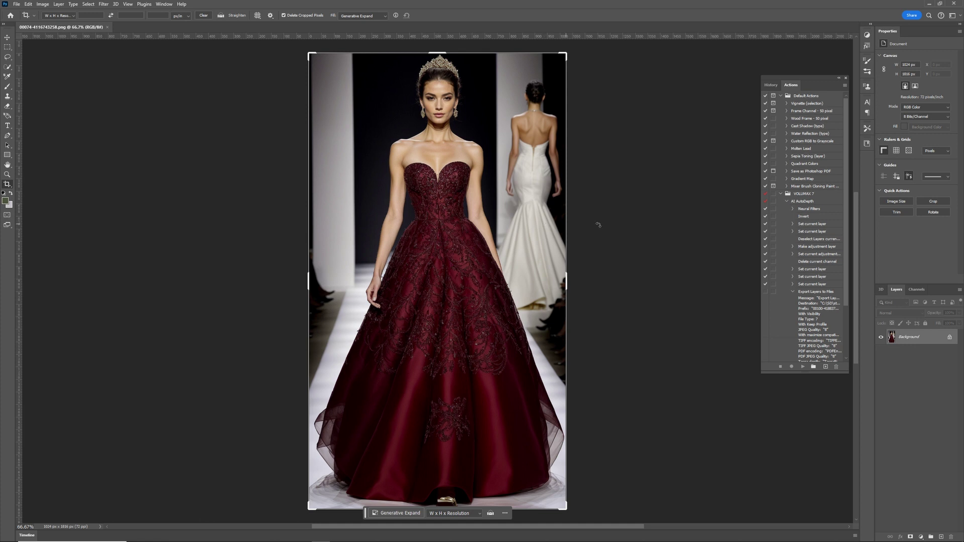
Step: Place the saved gown cutout above the Background as an embedded smart-object layer, then open layer effects
left_click(7, 37)
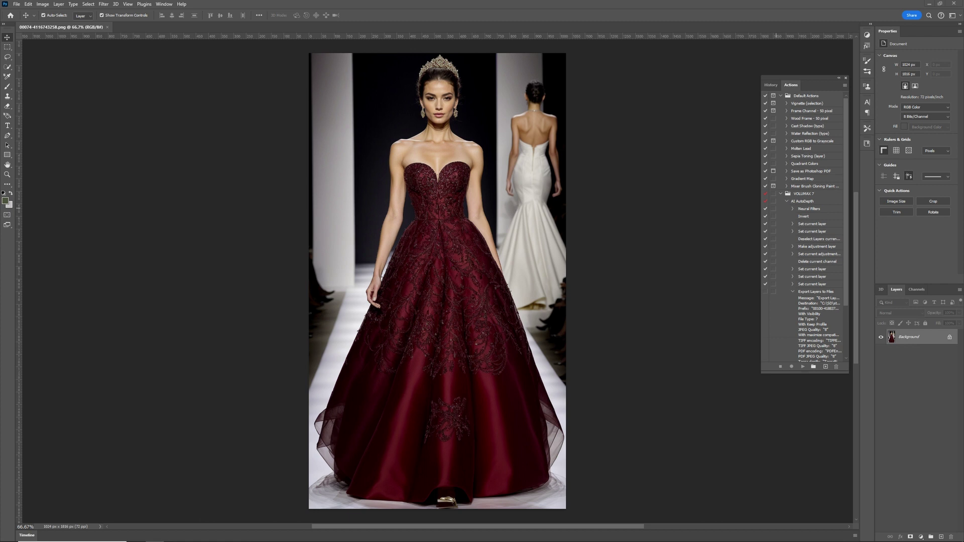
mouse_move(963, 188)
left_mouse_down()
mouse_move(631, 246)
mouse_move(443, 247)
mouse_move(576, 261)
mouse_move(724, 295)
mouse_move(578, 288)
left_mouse_up()
key("e")
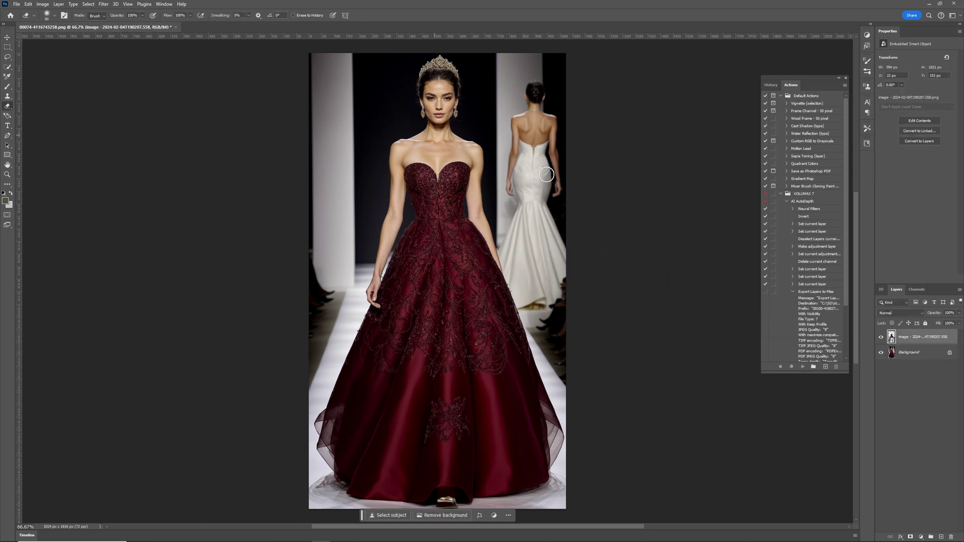
right_click(923, 337)
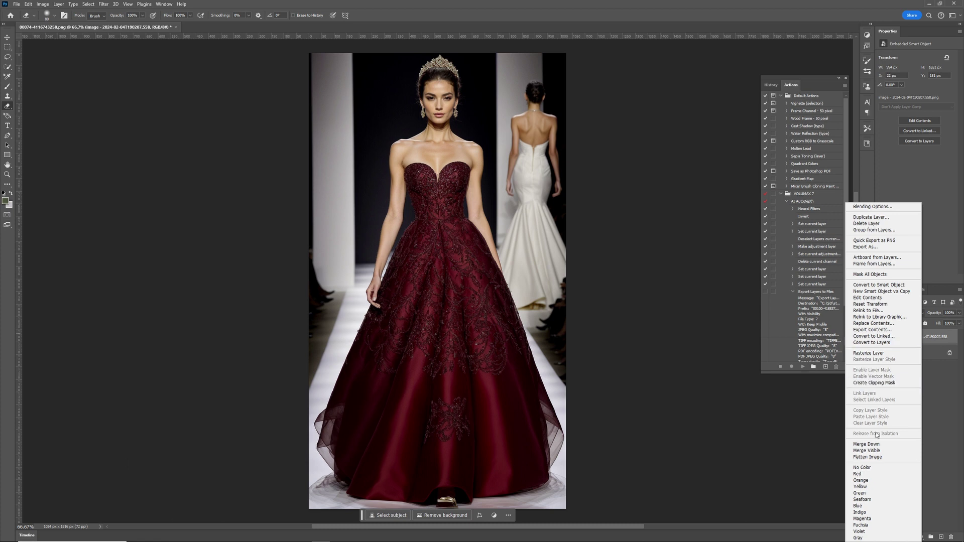
left_click(954, 480)
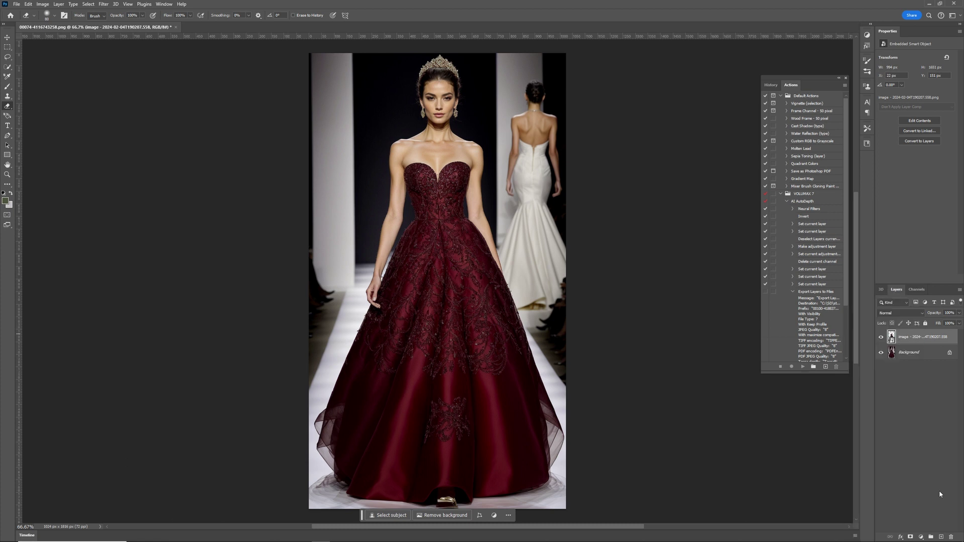
left_click(902, 537)
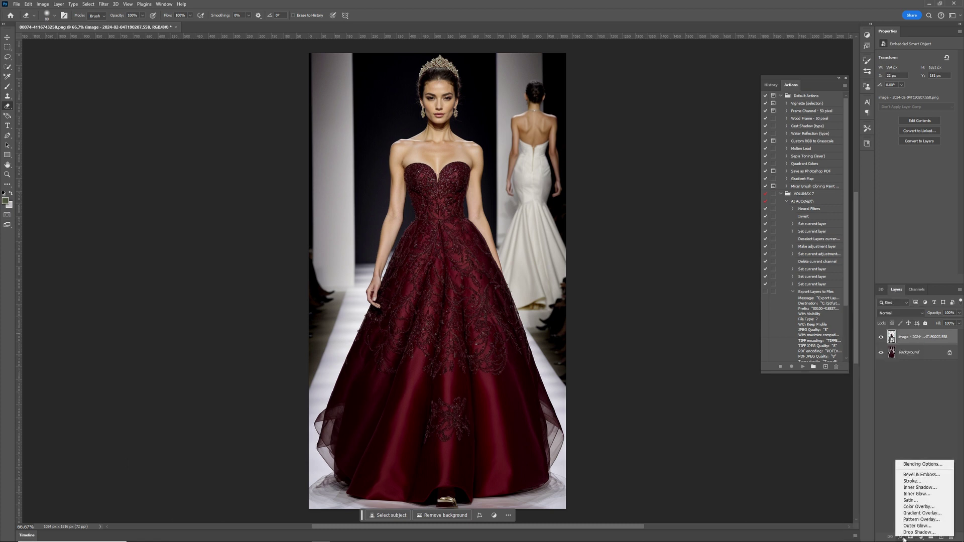
Step: Add a Soft Light Color Overlay at 97% opacity and change its colour from red to green
left_click(919, 506)
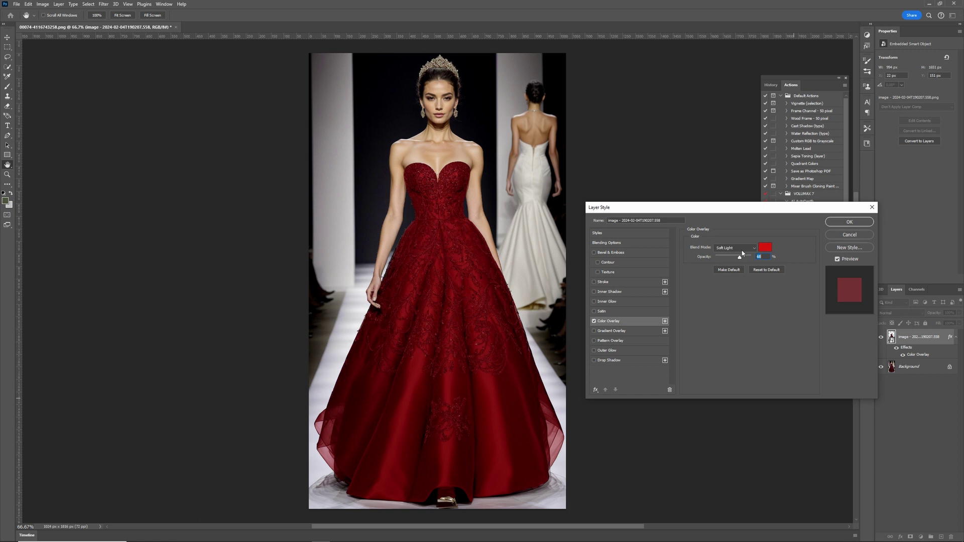
mouse_move(741, 259)
left_mouse_down()
mouse_move(722, 258)
mouse_move(751, 257)
mouse_move(719, 253)
mouse_move(751, 256)
left_mouse_up()
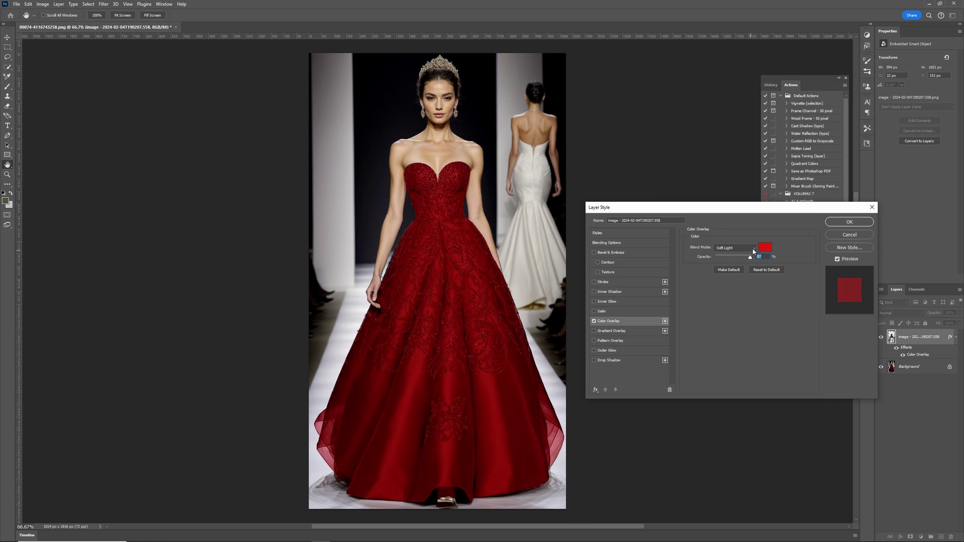
left_click(766, 248)
mouse_move(682, 197)
left_mouse_down()
mouse_move(683, 168)
mouse_move(682, 184)
left_mouse_up()
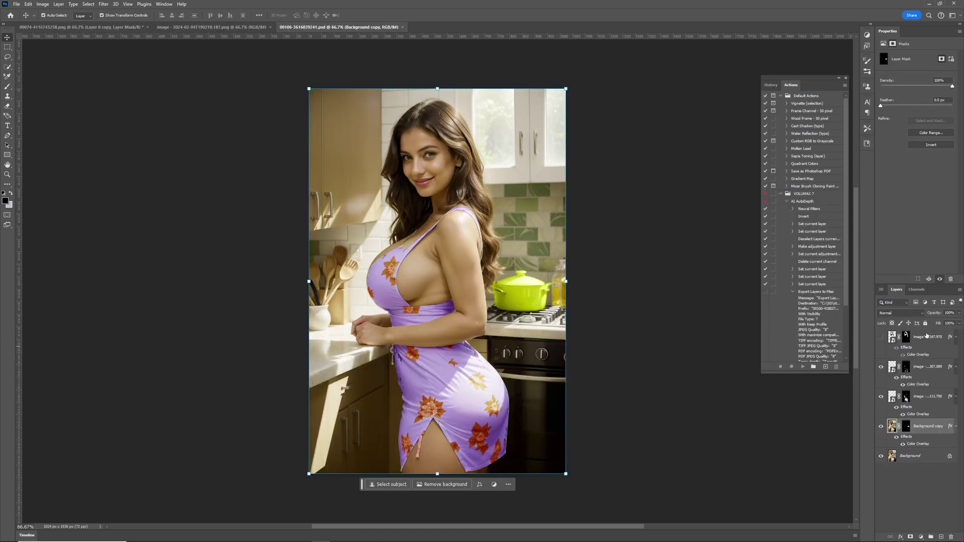
Step: Compare the purple hair and second overlay layers, then hide the Background photo layer
left_click(923, 337)
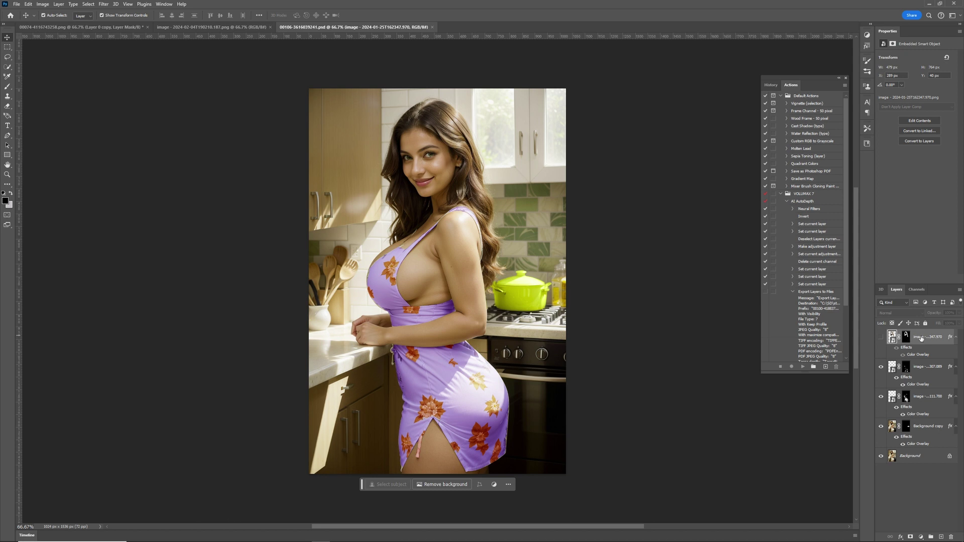
left_click(881, 340)
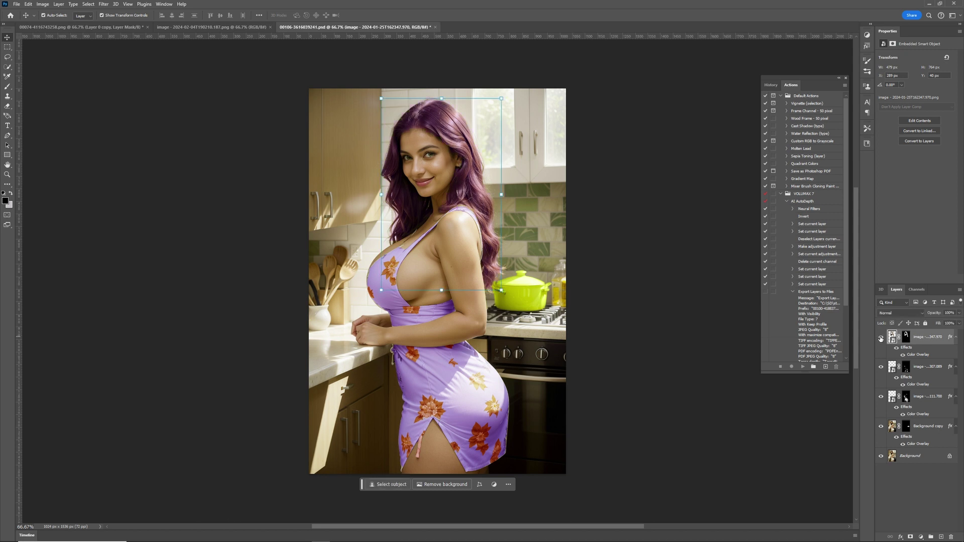
left_click(882, 339)
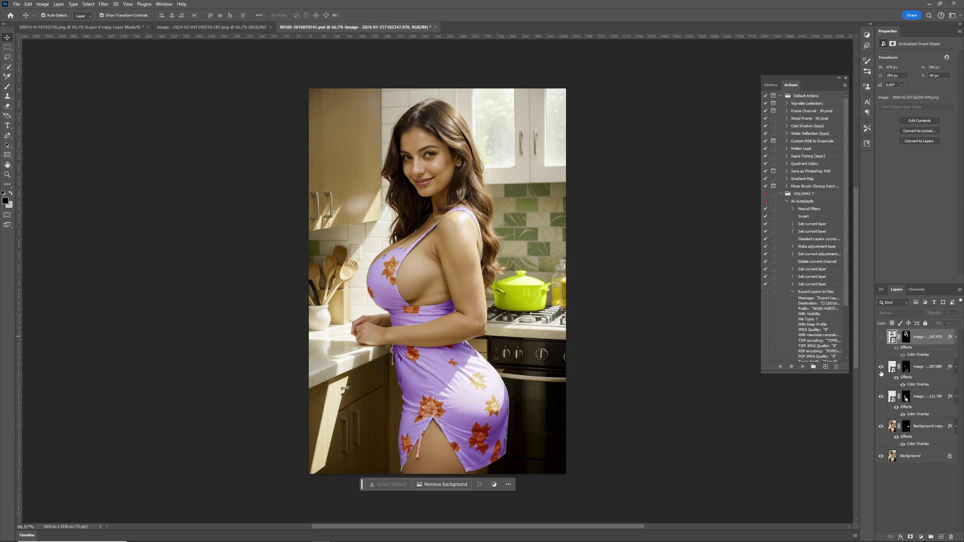
left_click(881, 368)
left_click(881, 369)
left_click(881, 368)
left_click(881, 369)
left_click(882, 458)
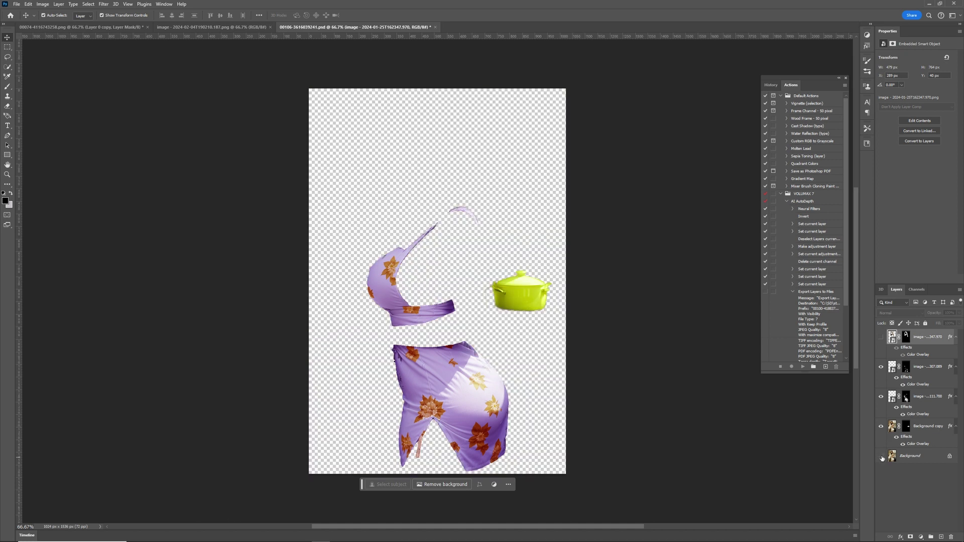